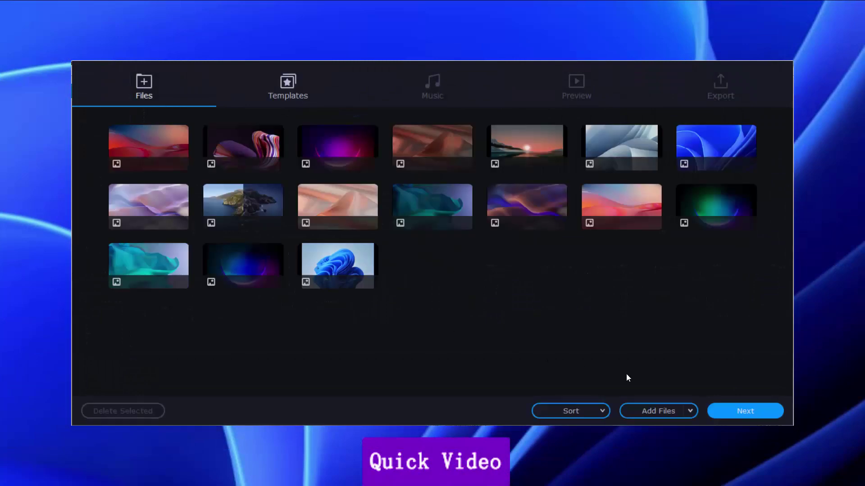
# - Advance past Templates and add Seize the Day as the slideshow's background music
pyautogui.click(727, 407)
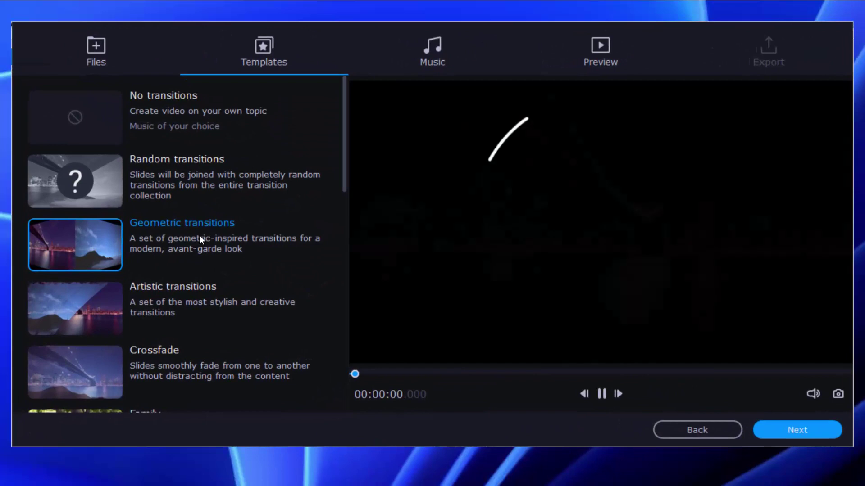
pyautogui.click(426, 60)
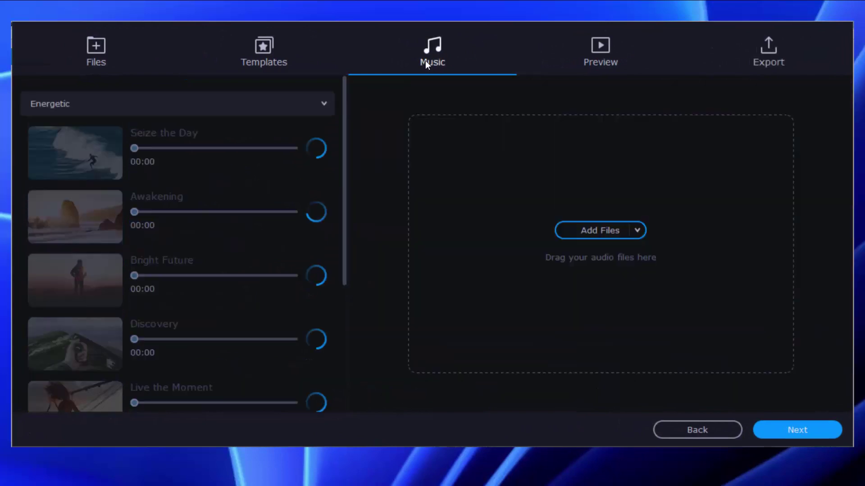
pyautogui.click(316, 148)
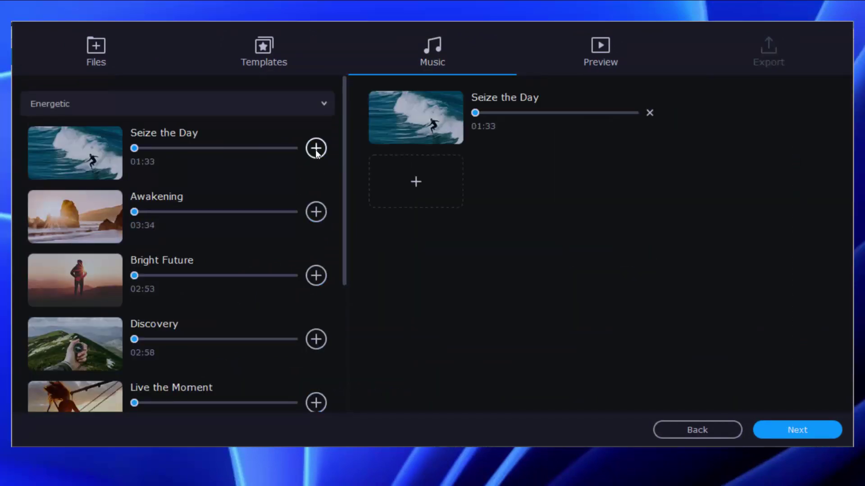
# - Play the slideshow preview, then advance to the Export choices
pyautogui.click(585, 60)
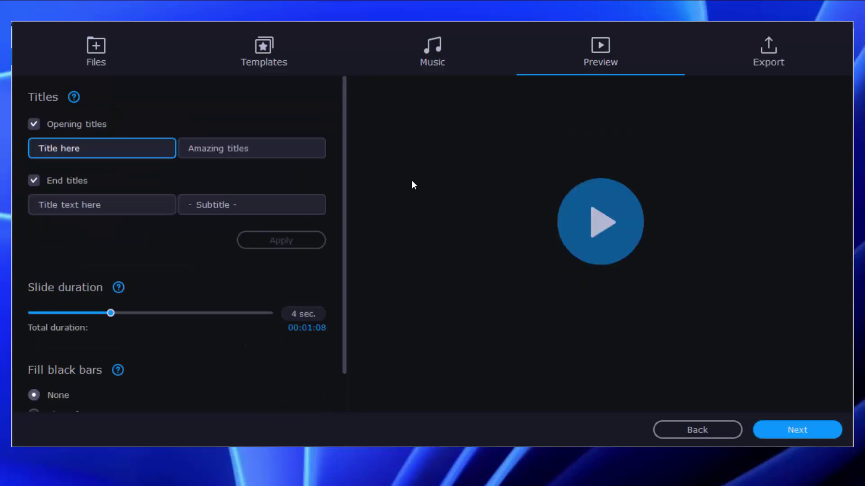
pyautogui.click(212, 148)
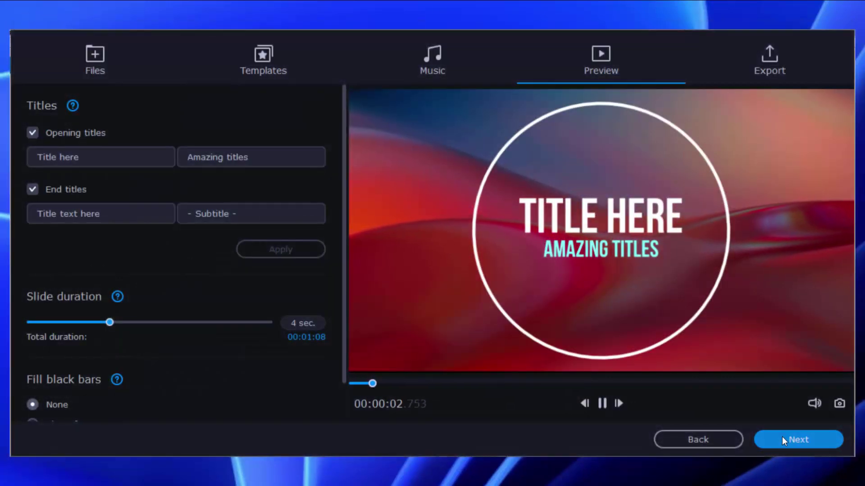
pyautogui.click(781, 437)
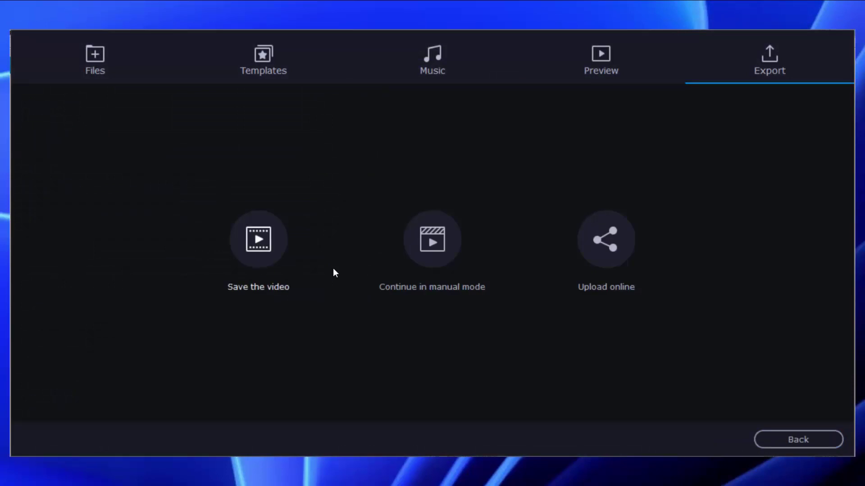
# - Continue in manual mode, put the playhead near 00:08 and show the clip's properties
pyautogui.click(431, 242)
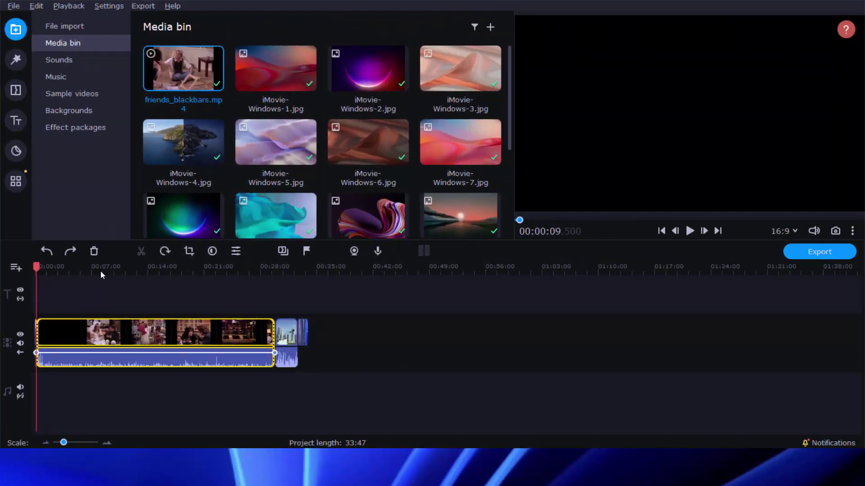
pyautogui.click(101, 271)
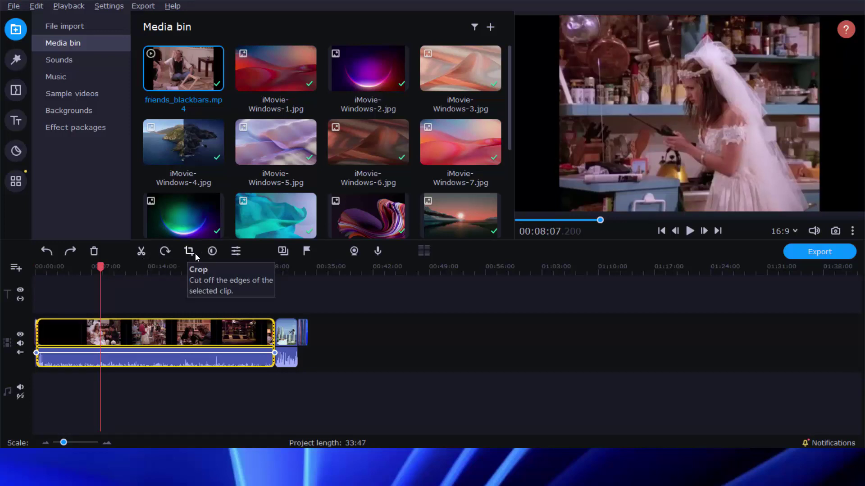
pyautogui.click(236, 253)
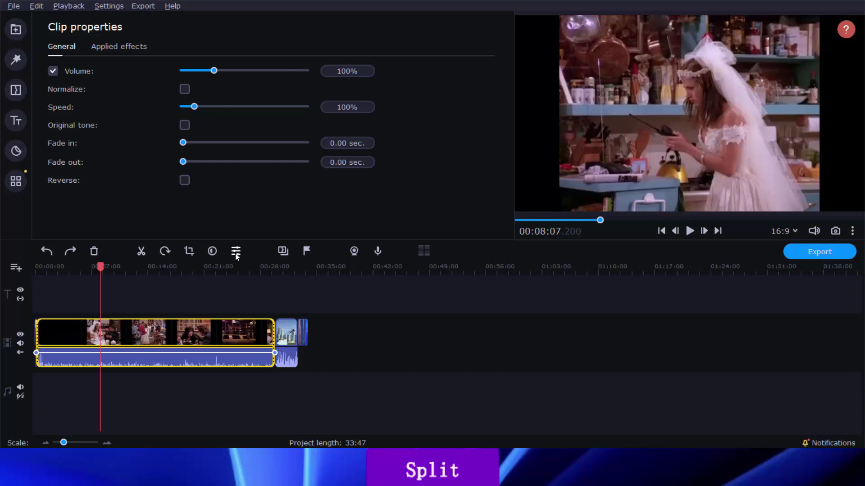
# - Split the Friends clip at 00:09:10 and near 00:09:52, delete the piece between, and select the middle clip
pyautogui.moveTo(100, 267); pyautogui.dragTo(107, 269)
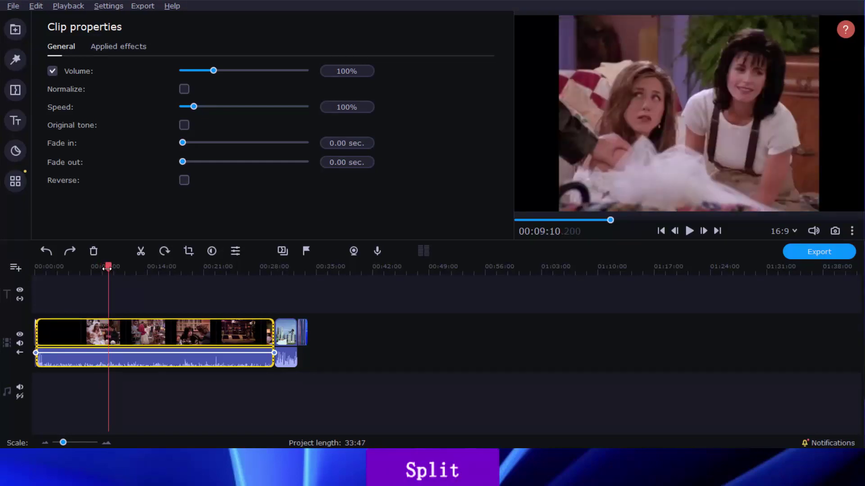
pyautogui.click(140, 252)
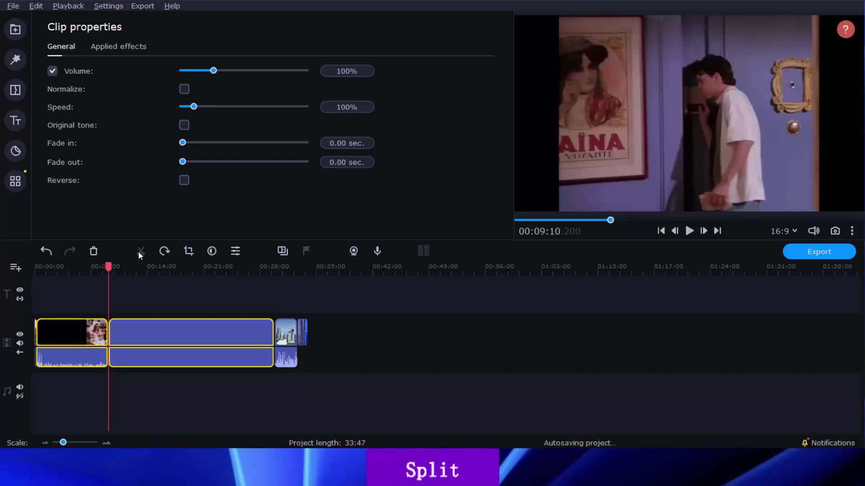
pyautogui.click(114, 268)
pyautogui.moveTo(124, 269); pyautogui.dragTo(163, 269)
pyautogui.click(141, 251)
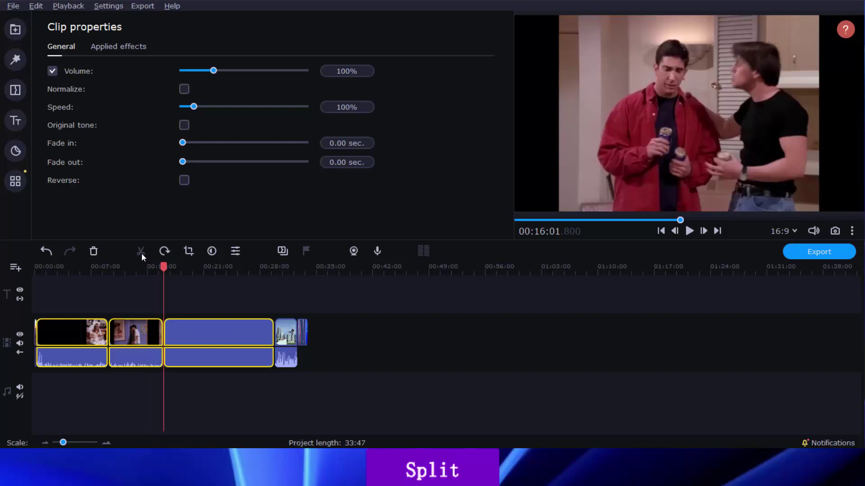
pyautogui.click(145, 330)
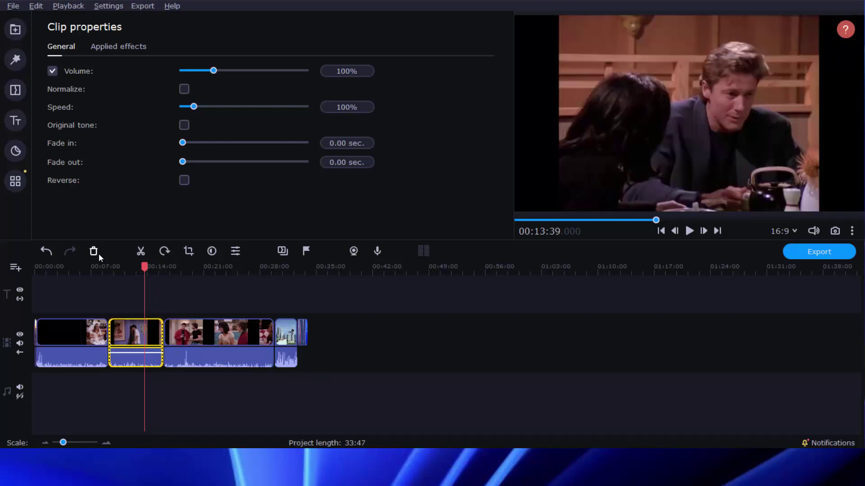
pyautogui.click(95, 252)
pyautogui.click(166, 331)
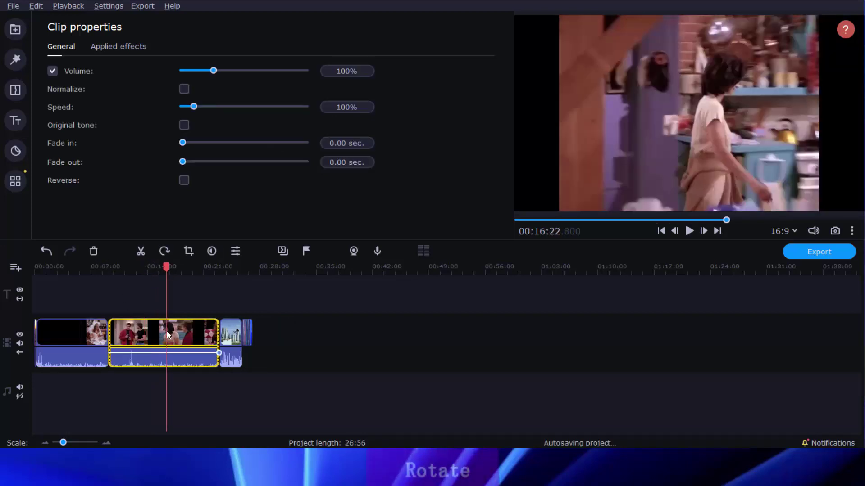
pyautogui.click(163, 254)
pyautogui.click(163, 256)
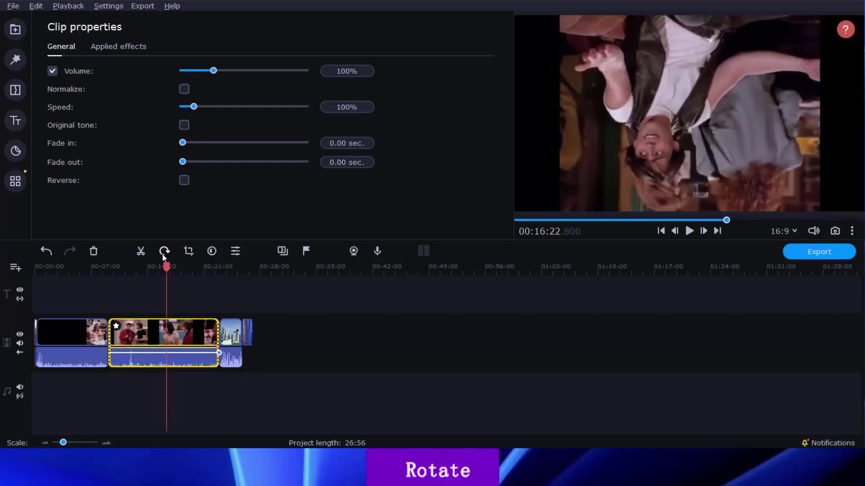
pyautogui.click(163, 257)
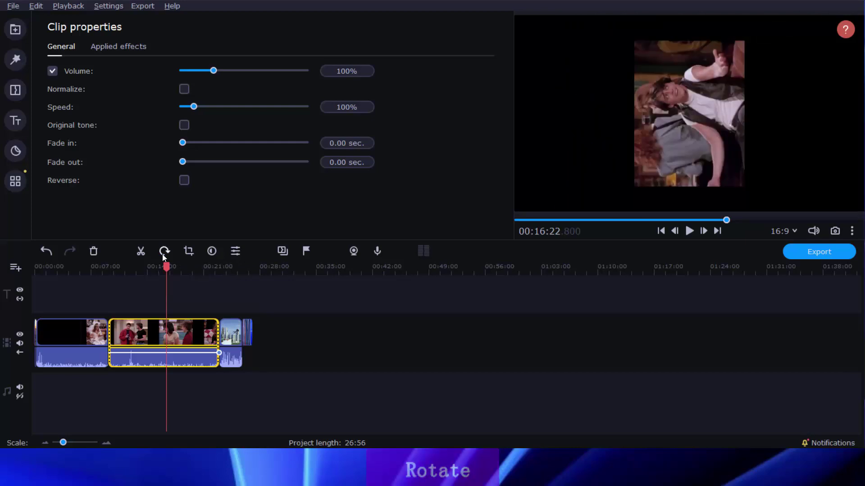
pyautogui.click(163, 257)
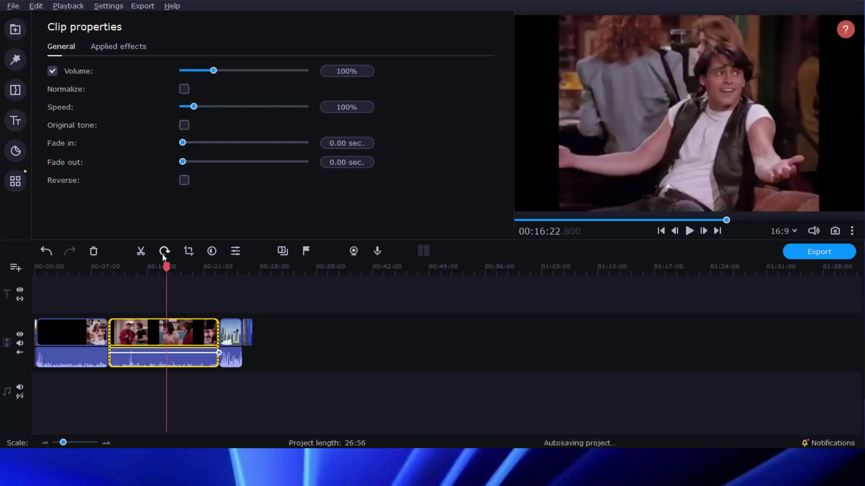
# - Crop the left and right black bars off the middle clip and apply the crop
pyautogui.click(189, 252)
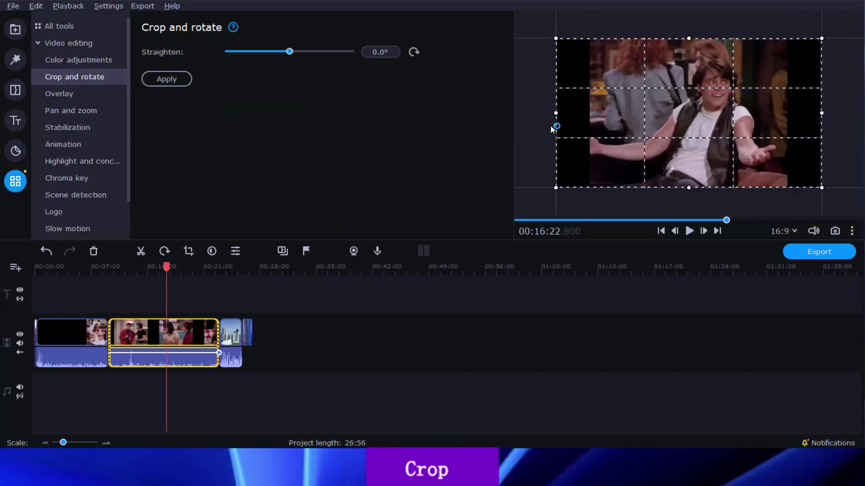
pyautogui.moveTo(555, 113); pyautogui.dragTo(591, 116)
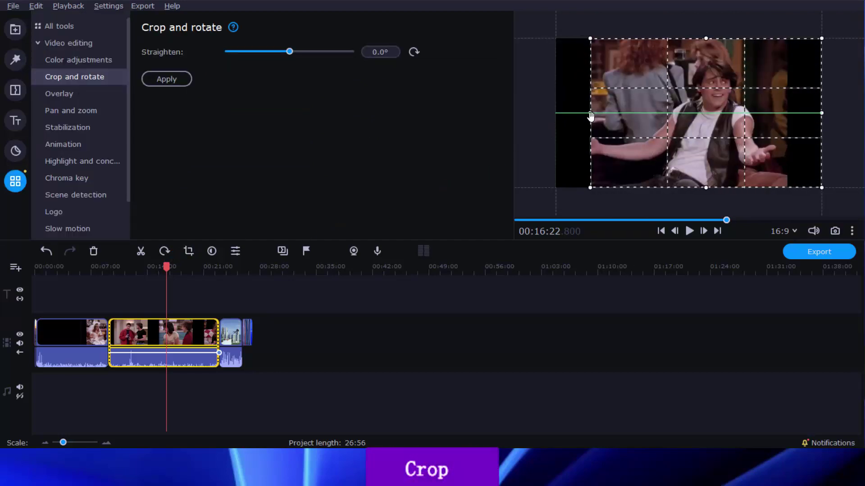
pyautogui.moveTo(821, 113); pyautogui.dragTo(786, 115)
pyautogui.click(177, 81)
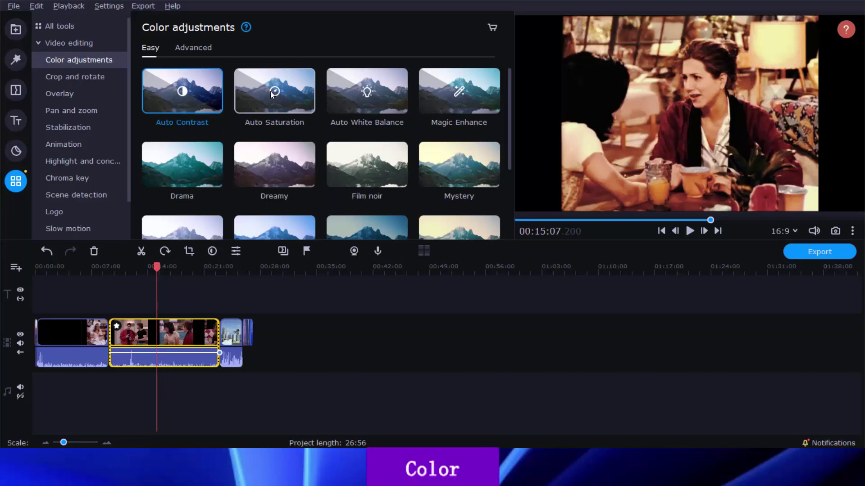
# - Drop the Auto Saturation preset onto the middle clip on the timeline
pyautogui.moveTo(270, 91); pyautogui.dragTo(161, 321)
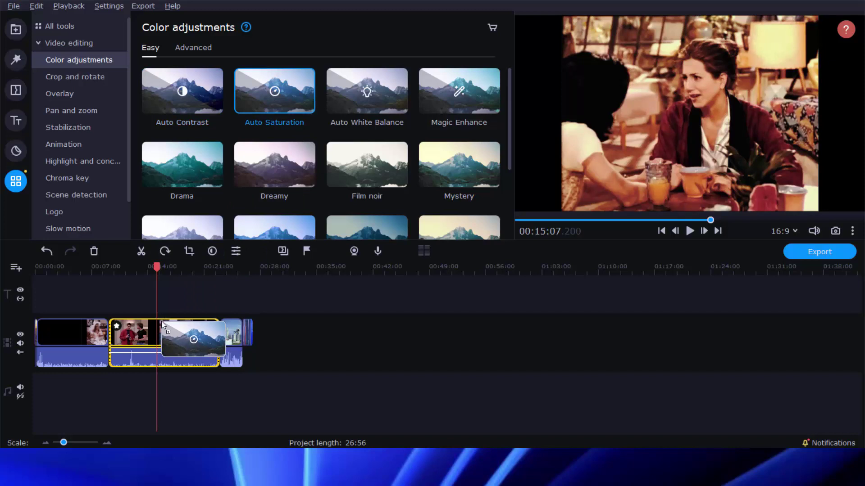
pyautogui.moveTo(161, 321); pyautogui.dragTo(162, 321)
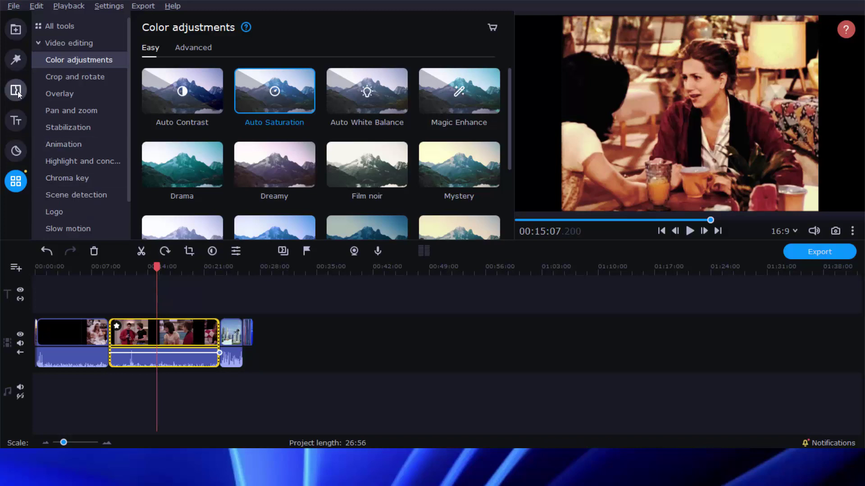
# - Drag the Pop art - 4 tiles filter from the Filters grid onto the clip
pyautogui.click(16, 60)
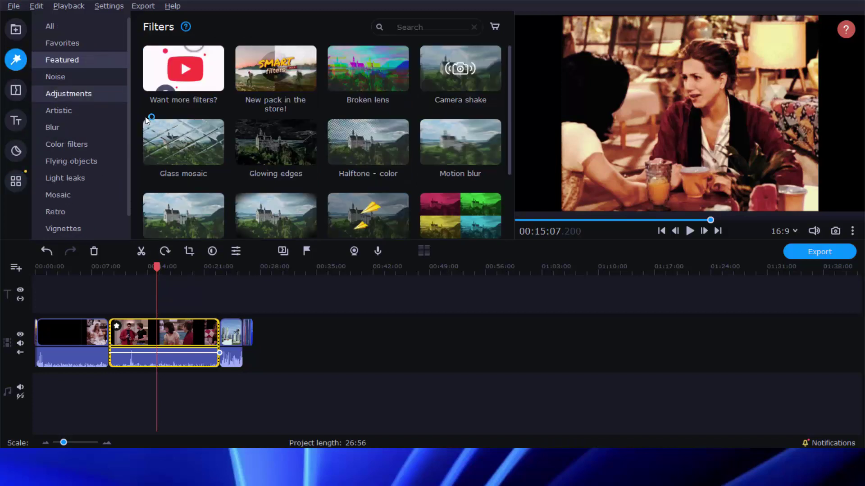
pyautogui.scroll(-1, 310, 146)
pyautogui.moveTo(468, 191); pyautogui.dragTo(158, 326)
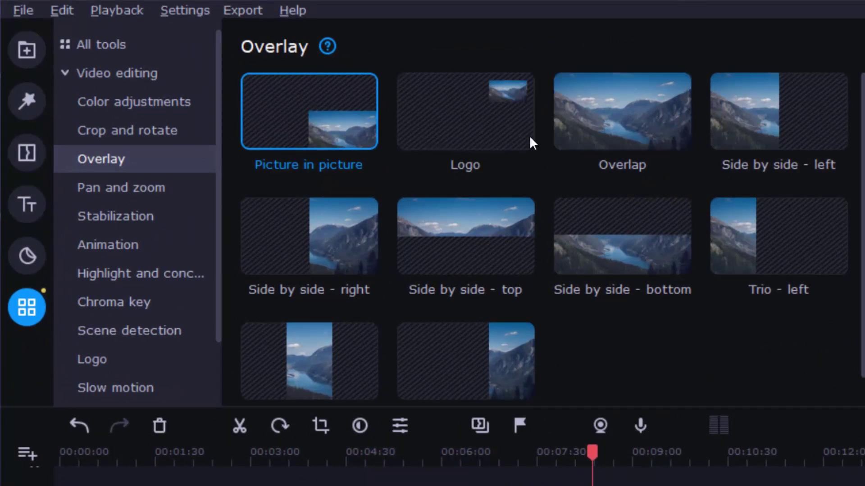
# - Try the Logo, Overlap, Side by side - top and Side by side - bottom overlay layouts
pyautogui.click(494, 132)
pyautogui.click(586, 141)
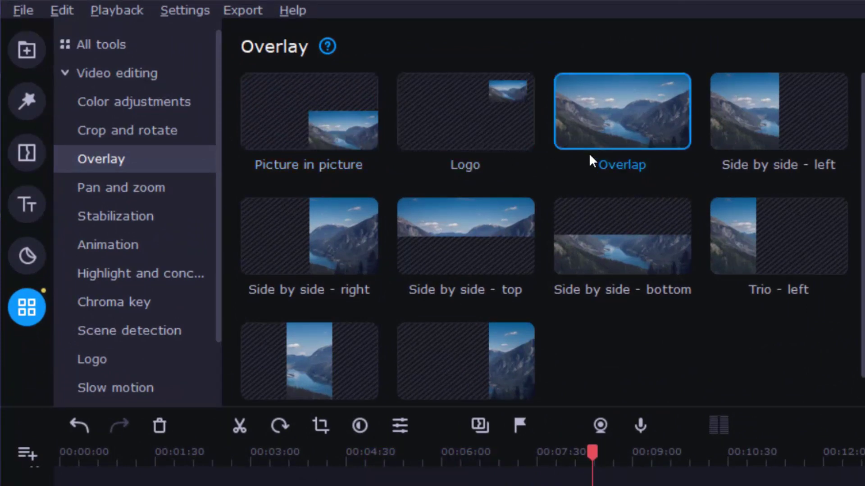
pyautogui.click(505, 255)
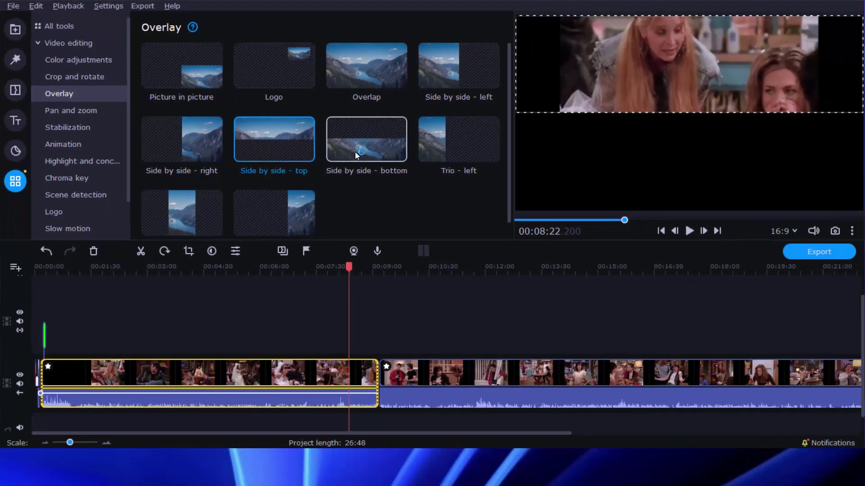
pyautogui.click(604, 260)
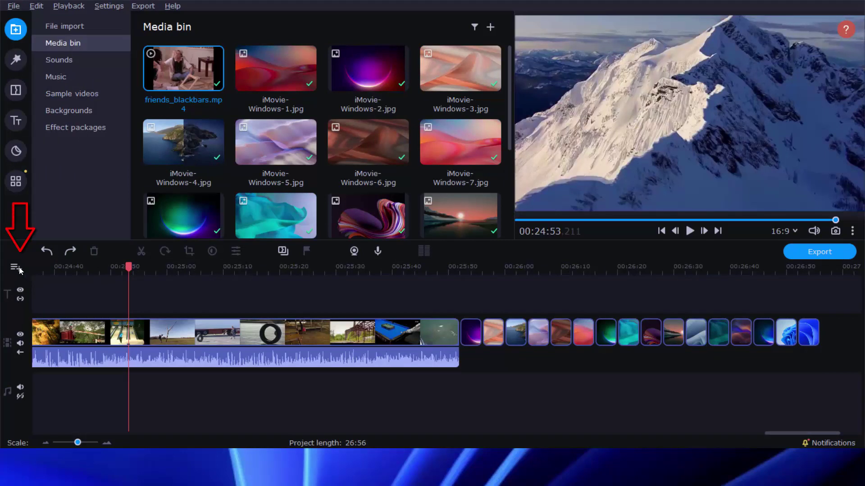
# - Add a new video track and move the purple image clip up onto it
pyautogui.click(15, 267)
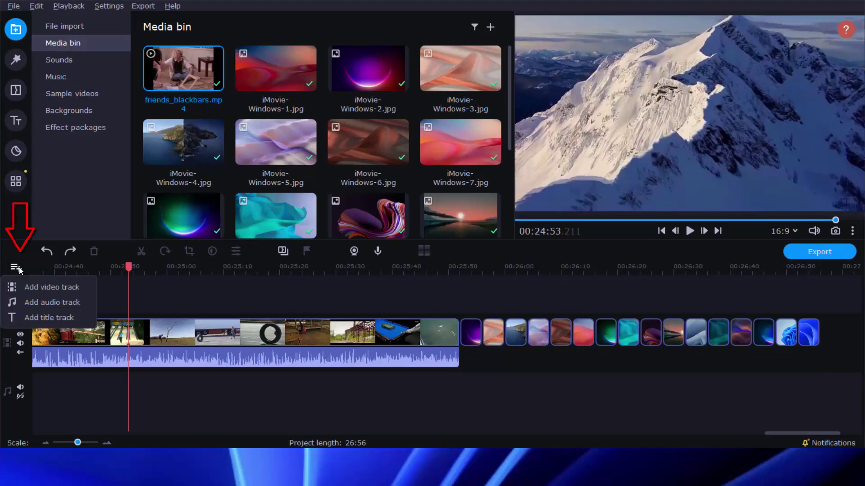
pyautogui.click(26, 285)
pyautogui.click(451, 268)
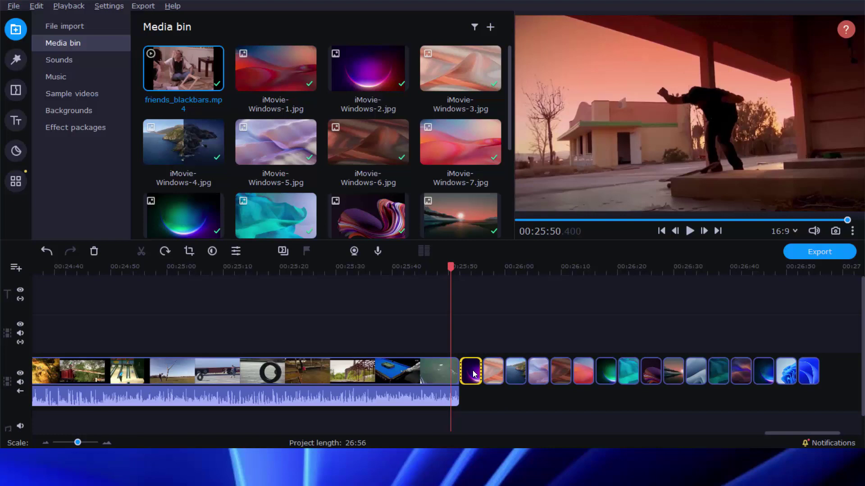
pyautogui.moveTo(476, 371); pyautogui.dragTo(460, 334)
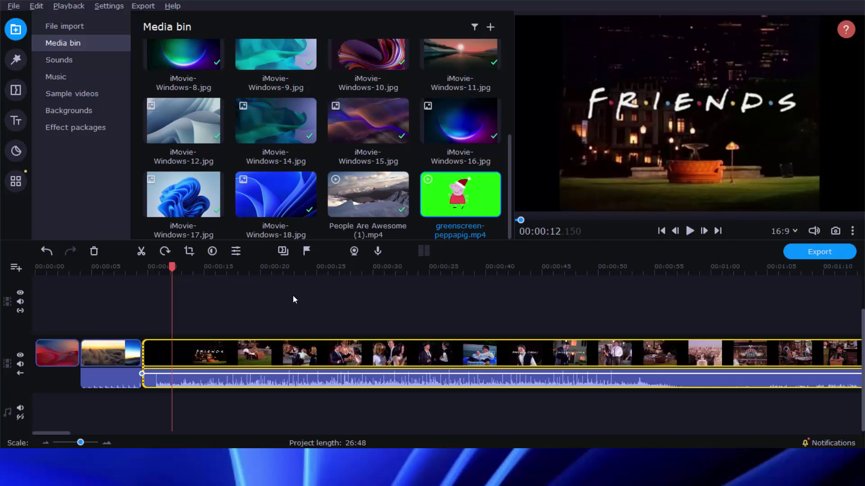
# - Drag greenscreen-peppapig.mp4 onto the upper track around 00:00:12, above the Friends clip
pyautogui.moveTo(456, 207); pyautogui.dragTo(175, 304)
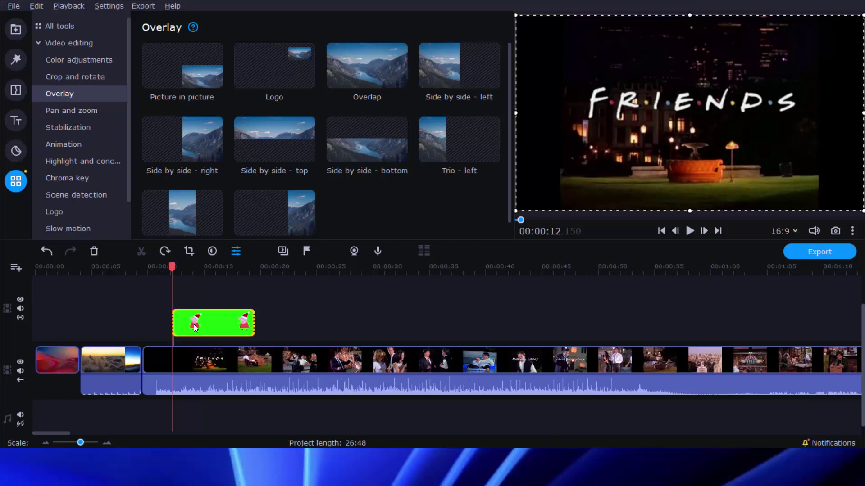
# - Key out the Peppa clip's green background with the Chroma key eyedropper, then shrink the overlay into the top-right corner
pyautogui.click(109, 180)
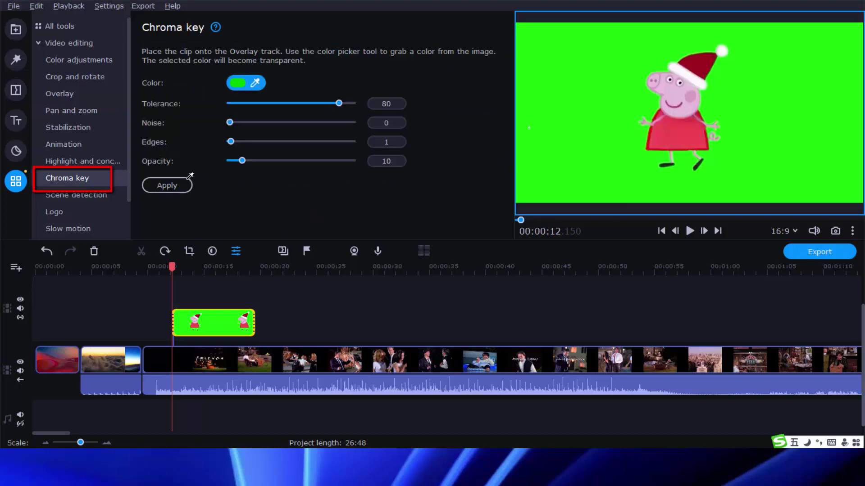
pyautogui.click(562, 148)
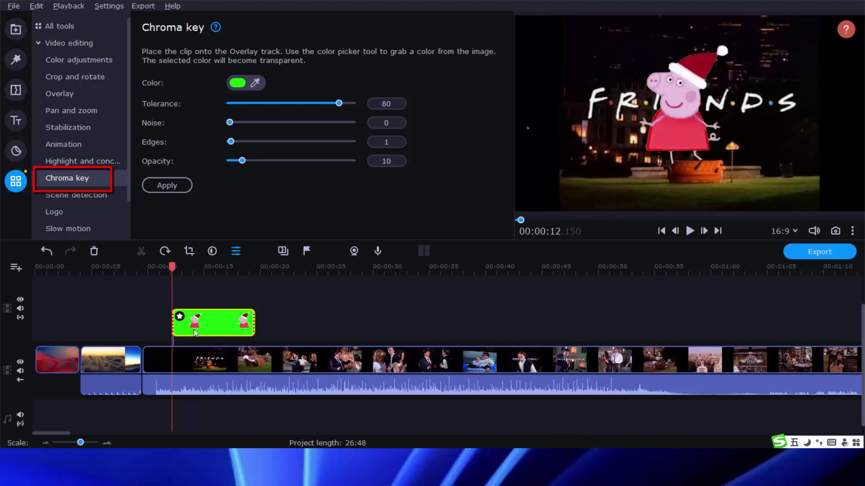
pyautogui.click(197, 329)
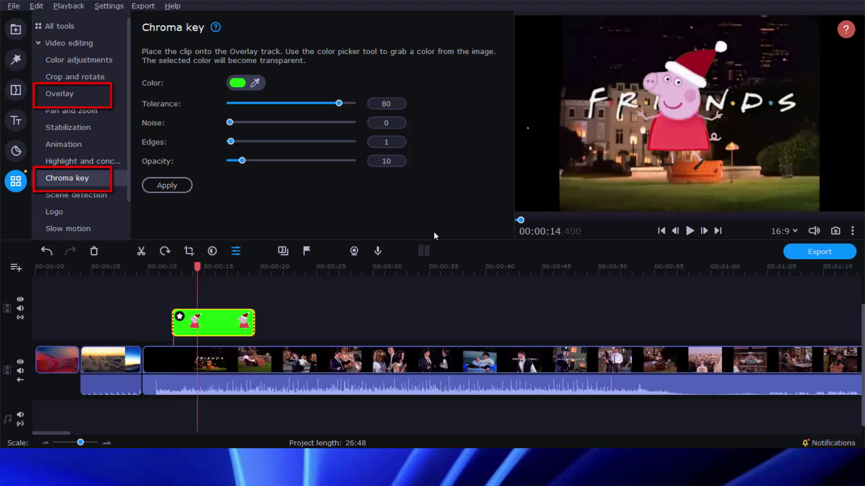
pyautogui.click(83, 90)
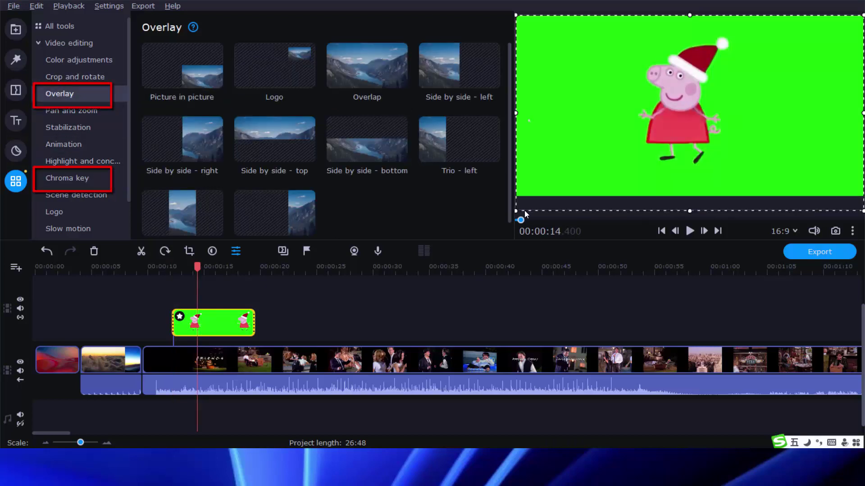
pyautogui.moveTo(518, 209); pyautogui.dragTo(619, 191)
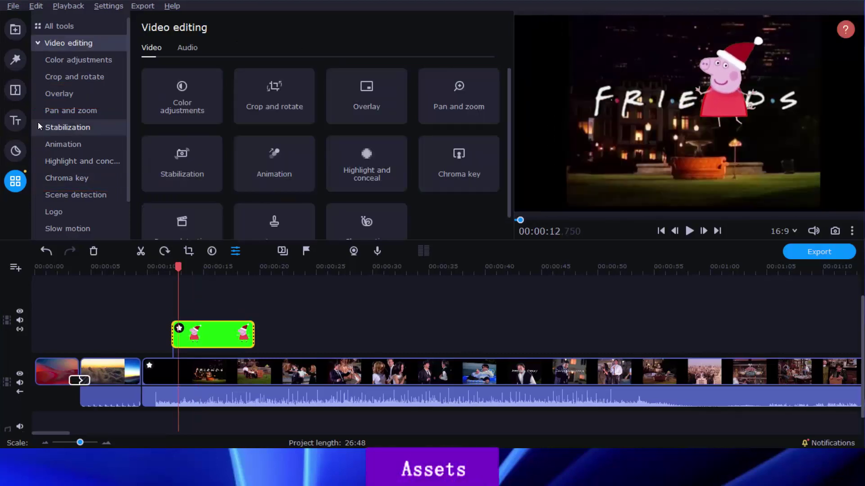
# - Browse the Transitions and Titles libraries, ending on the Stickers collection with Animated arrow and Bang!
pyautogui.click(20, 91)
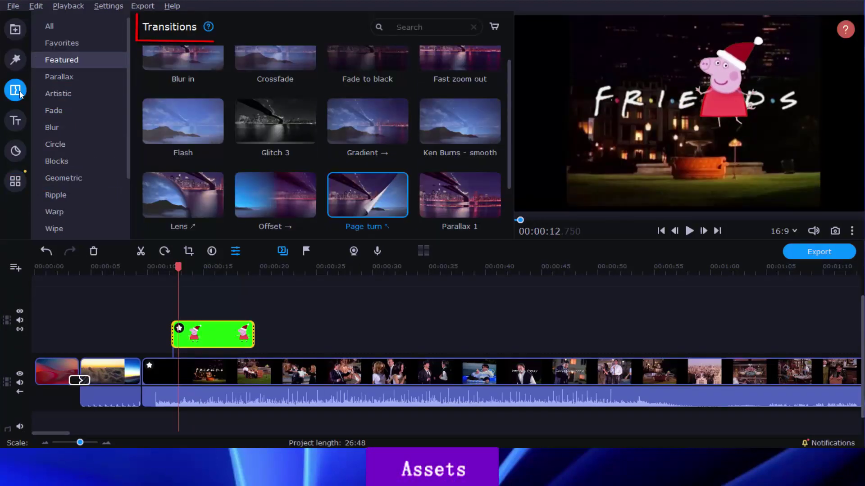
pyautogui.click(14, 124)
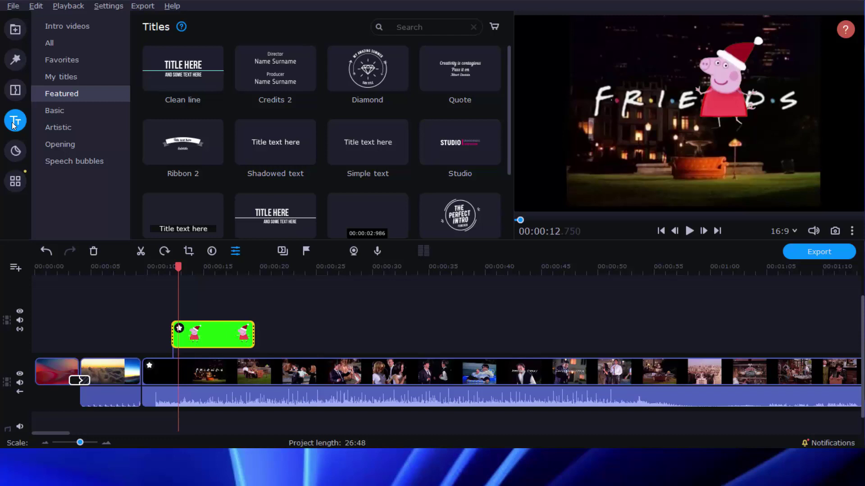
pyautogui.click(16, 153)
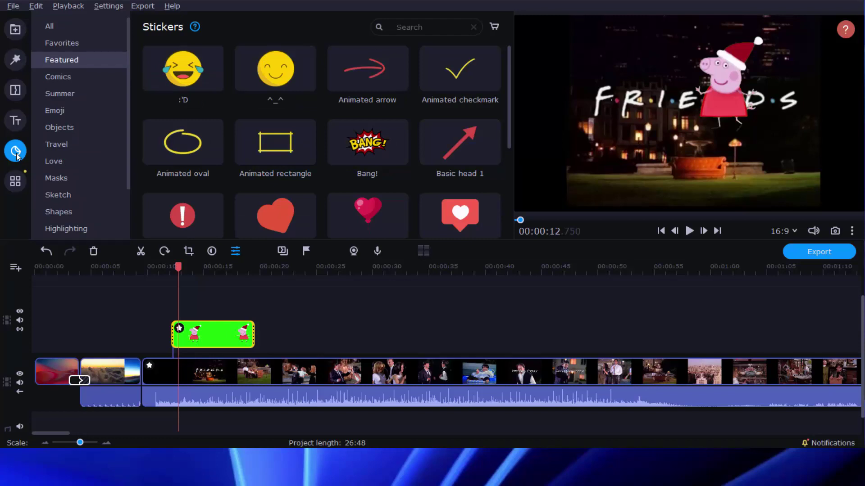
# - Check the Effect packages, deselect the overlay clip, and bring up Export with MP4 at Good quality, 1920x1080
pyautogui.click(16, 29)
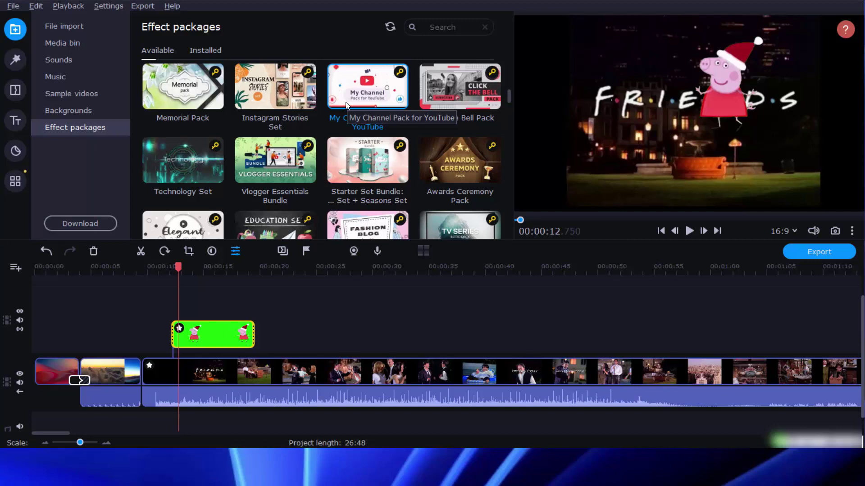
pyautogui.click(691, 325)
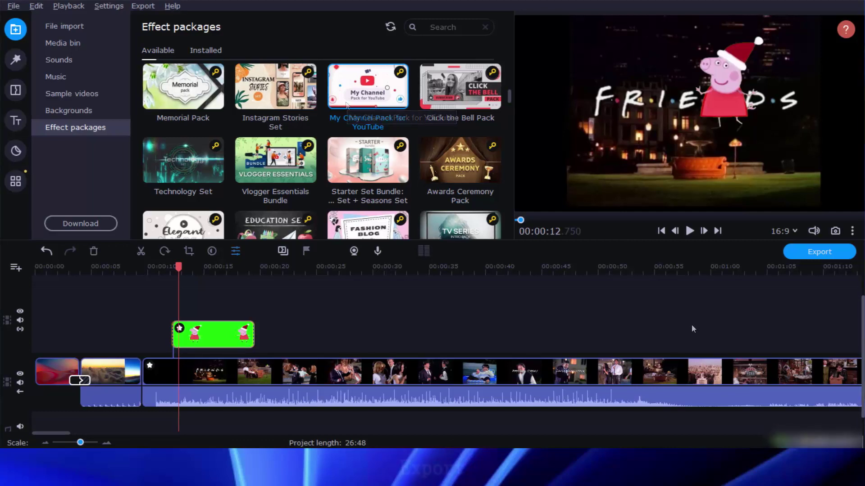
pyautogui.click(812, 255)
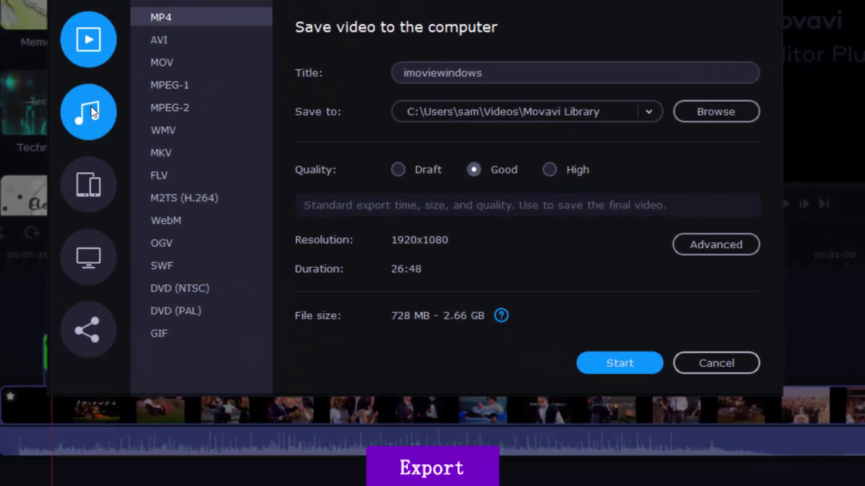
# - Preview the Audio, Devices, TV and Share export options, then return to saving as a video file
pyautogui.click(129, 132)
pyautogui.click(128, 198)
pyautogui.click(79, 257)
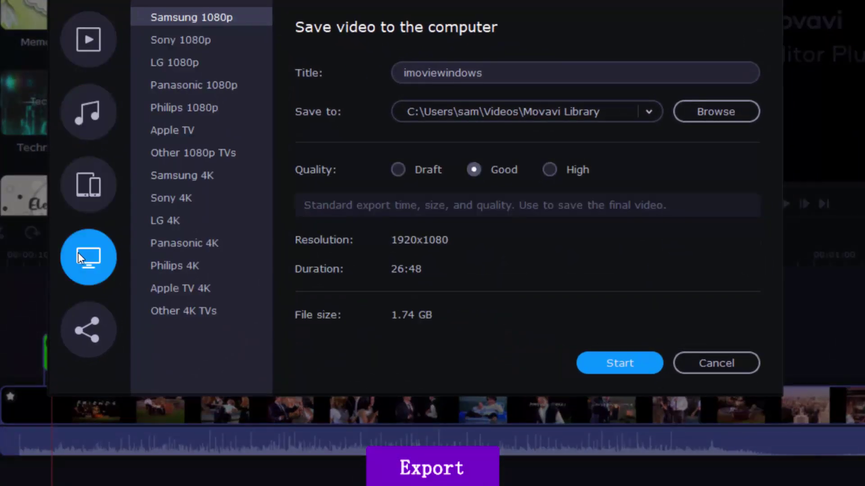
pyautogui.click(99, 337)
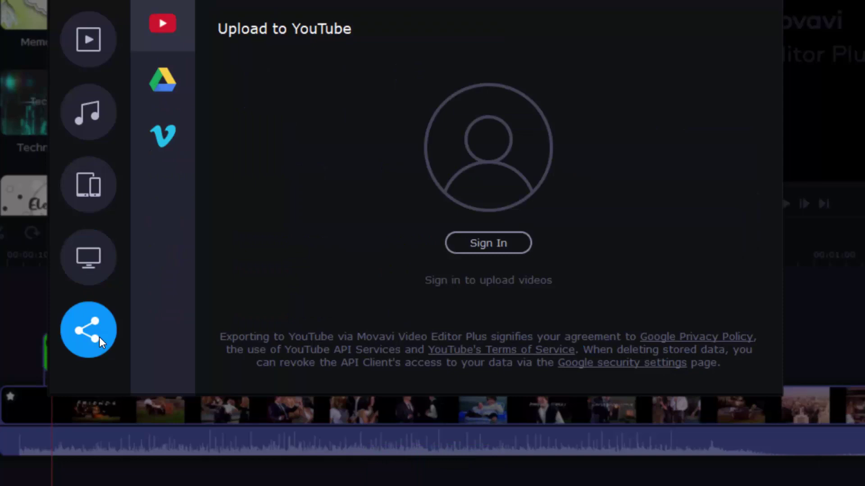
pyautogui.click(90, 40)
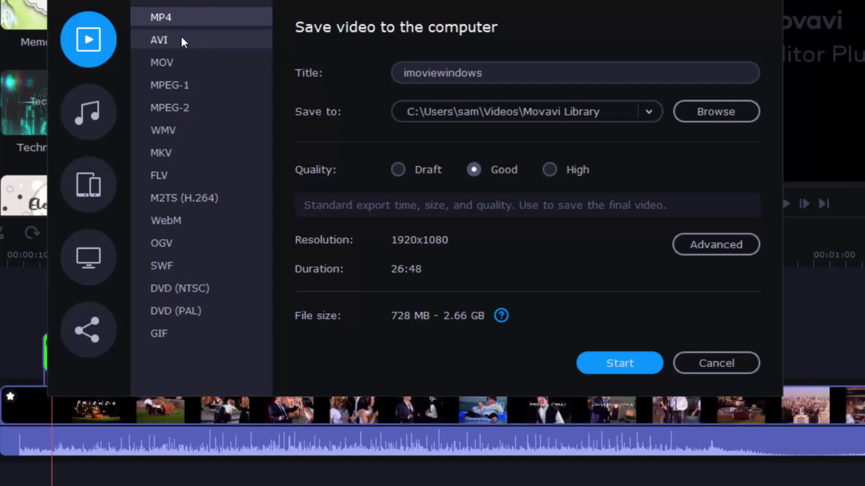
# - Try the WMV and MKV formats, then revisit the TV presets like Samsung 1080p and Apple TV 4K
pyautogui.click(183, 132)
pyautogui.click(179, 152)
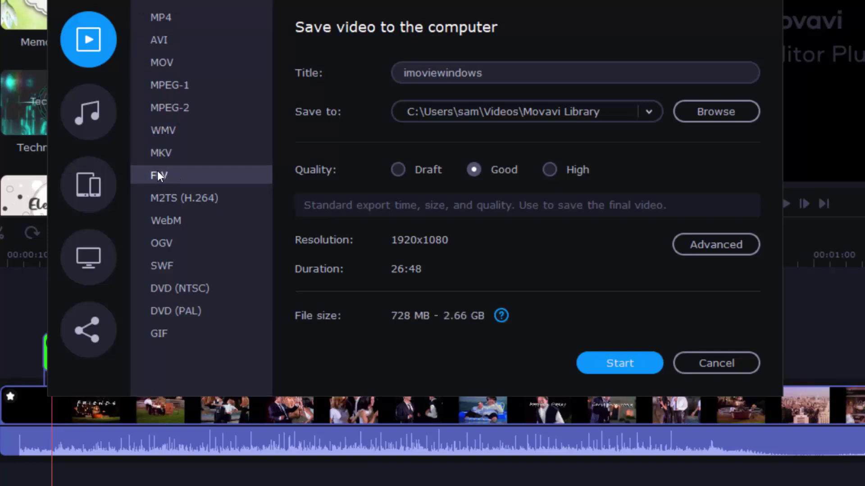
pyautogui.click(91, 259)
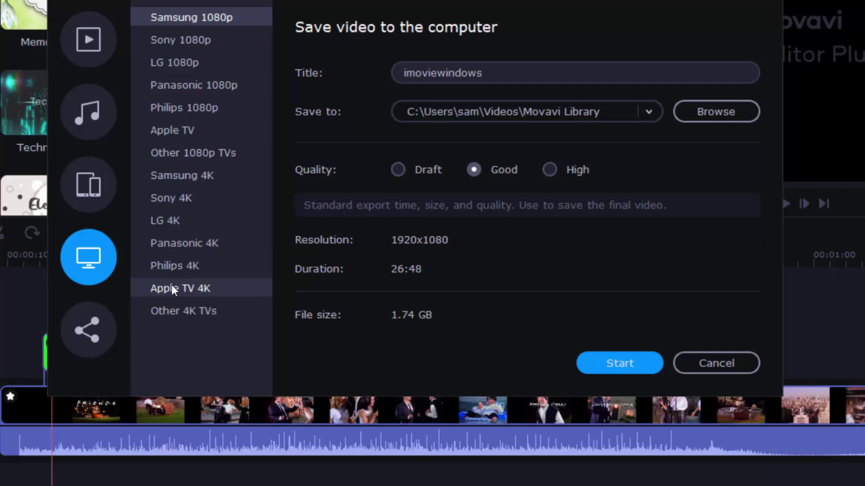
# - Go from the YouTube upload option to Google Drive, then settle on Upload to Vimeo, which requires sign-in
pyautogui.click(102, 336)
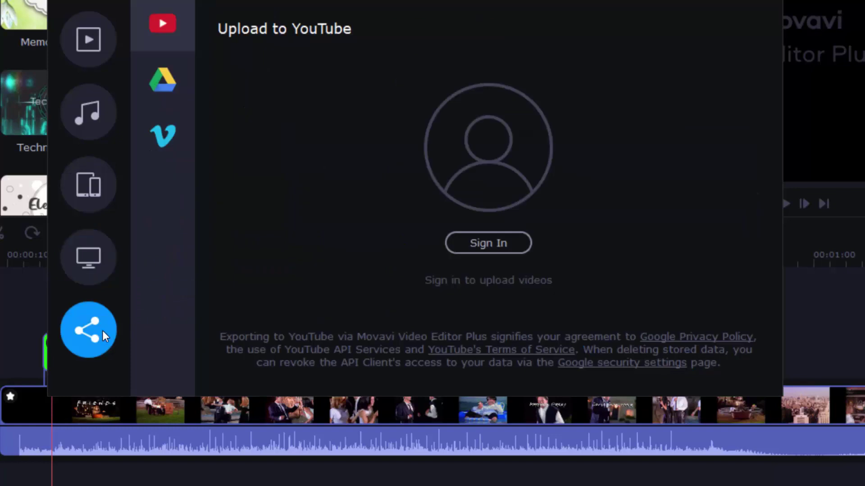
pyautogui.click(170, 92)
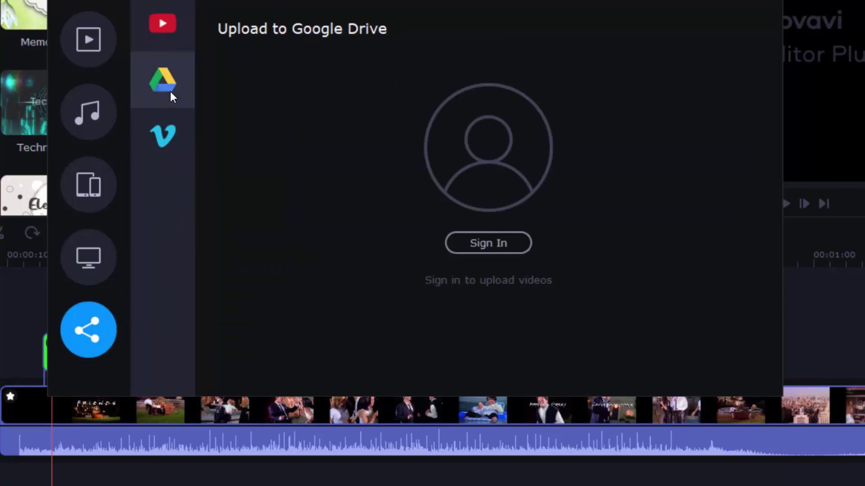
pyautogui.click(164, 138)
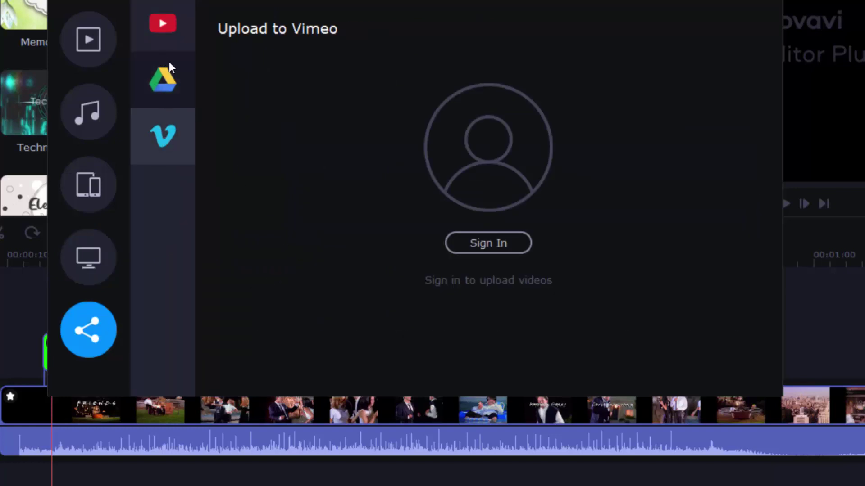